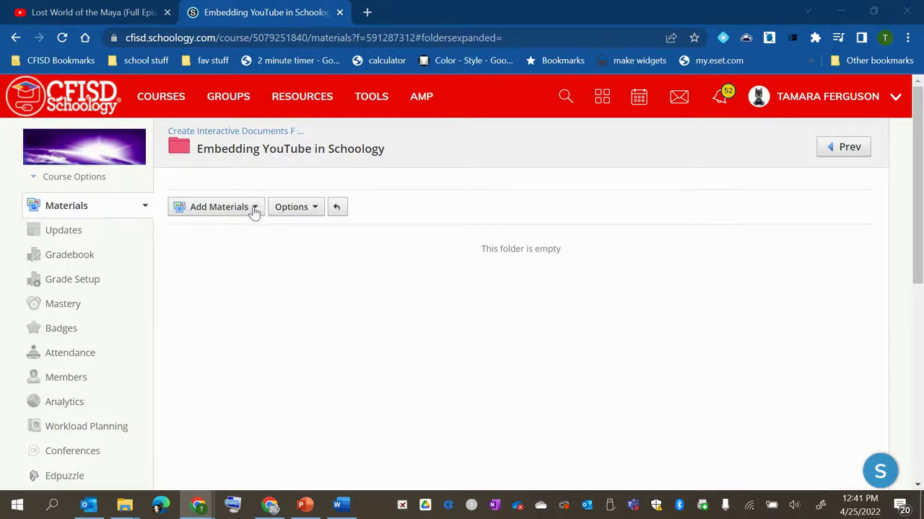
Create a new page 'Embed YouTube' with intro text about complementing embedded videos, then return to YouTube.
left_click(254, 207)
left_click(216, 369)
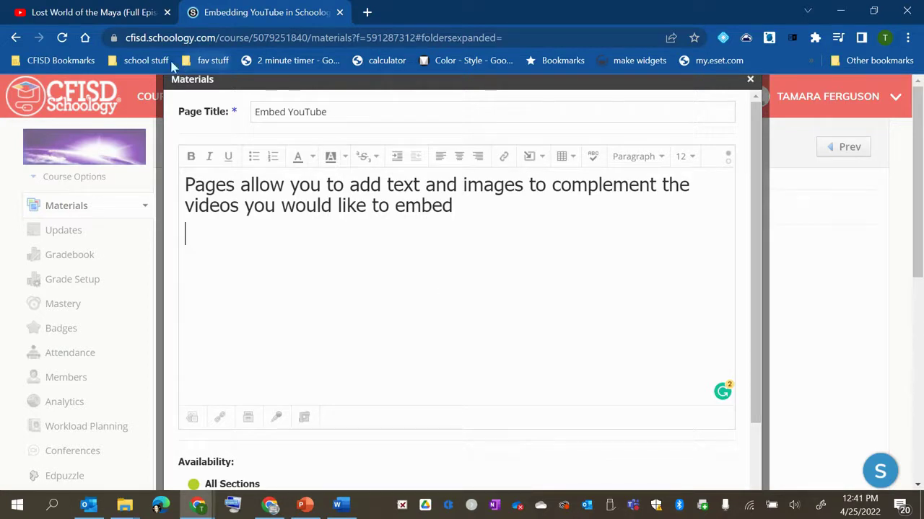
left_click(104, 21)
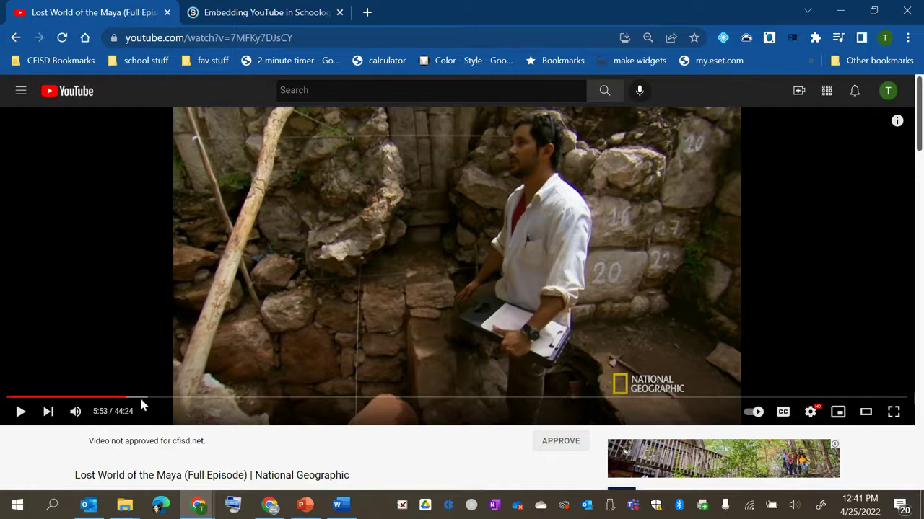
mouse_move(126, 398)
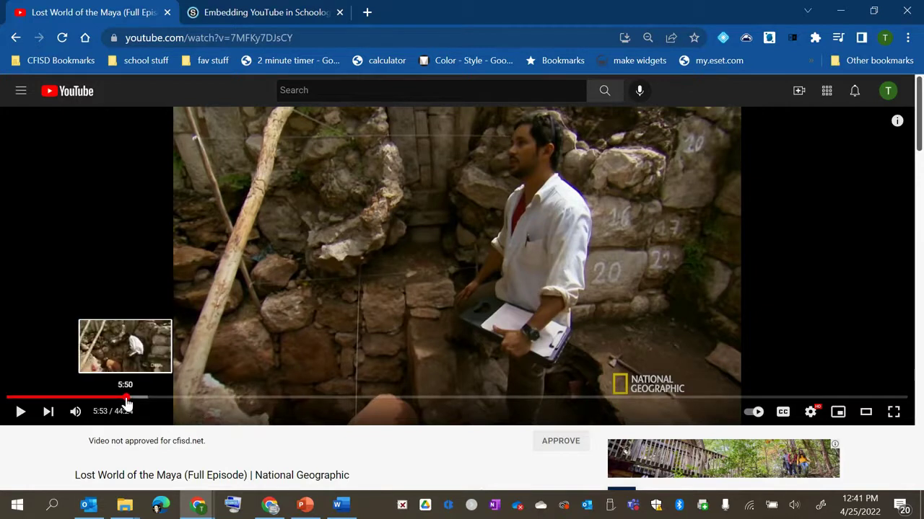
Scrub the Lost World of the Maya video to 29:41 and bring the Share button into view.
left_click_drag(124, 399, 218, 398)
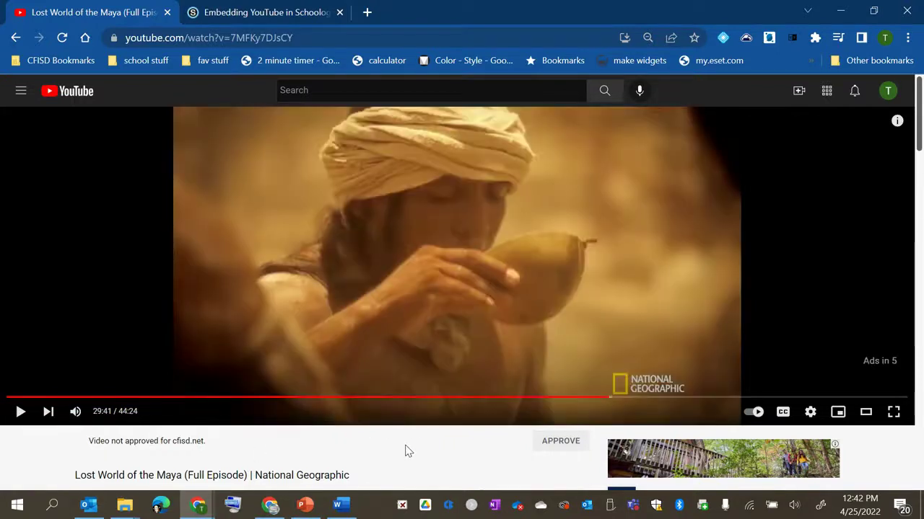
scroll(405, 451, "down", 1)
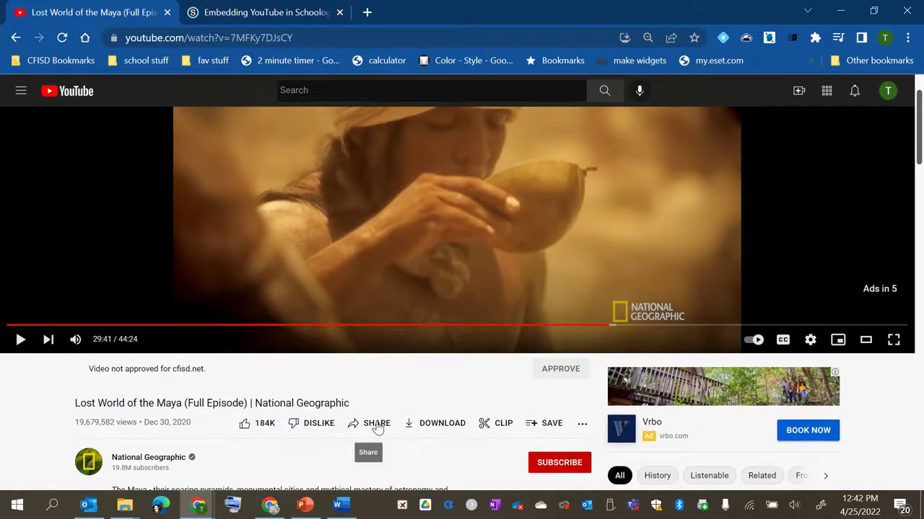
Copy the Maya video's iframe embed code with Start at 29:41 ticked.
left_click(376, 424)
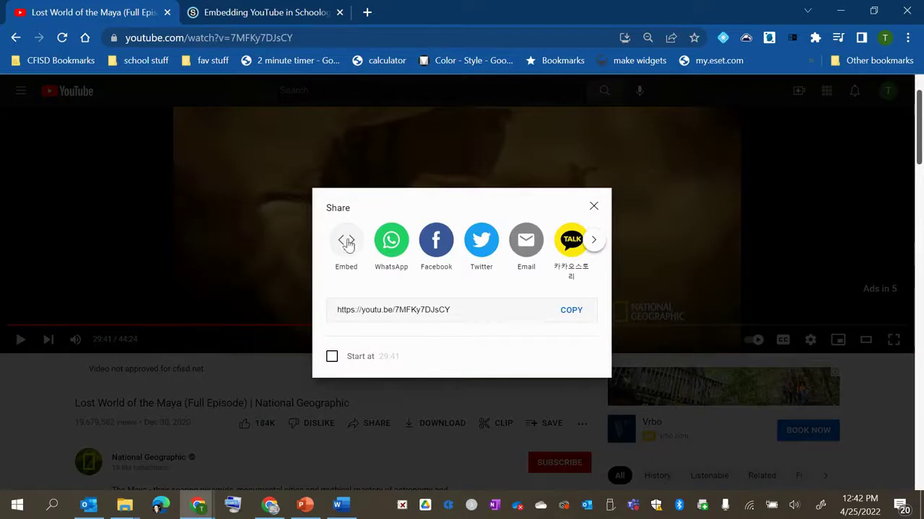
left_click(345, 244)
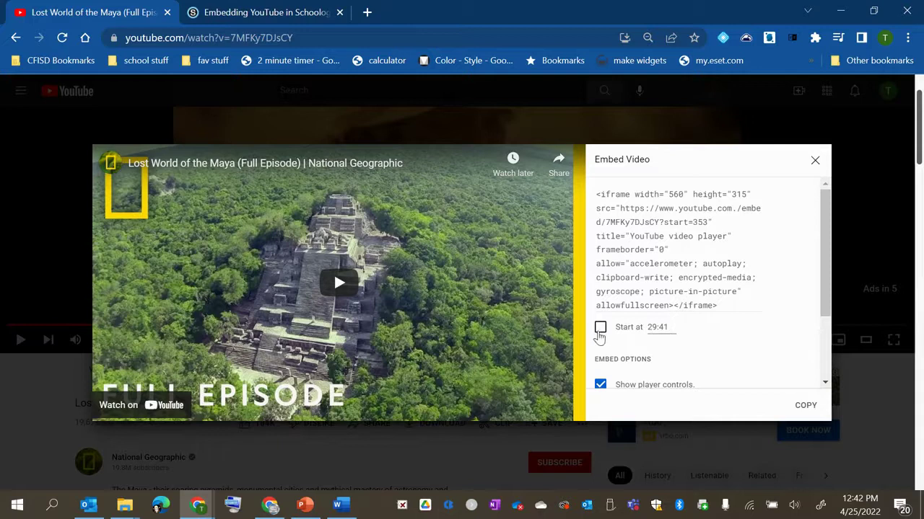
left_click(601, 329)
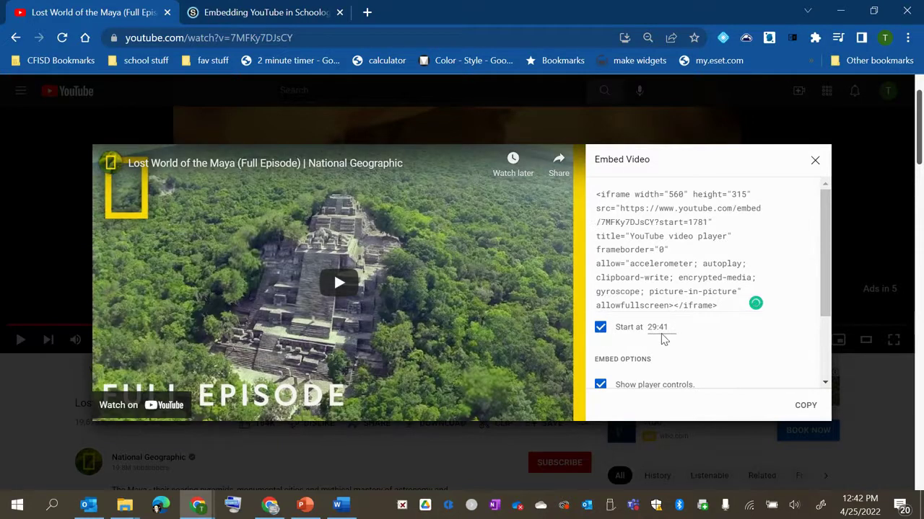
left_click(816, 406)
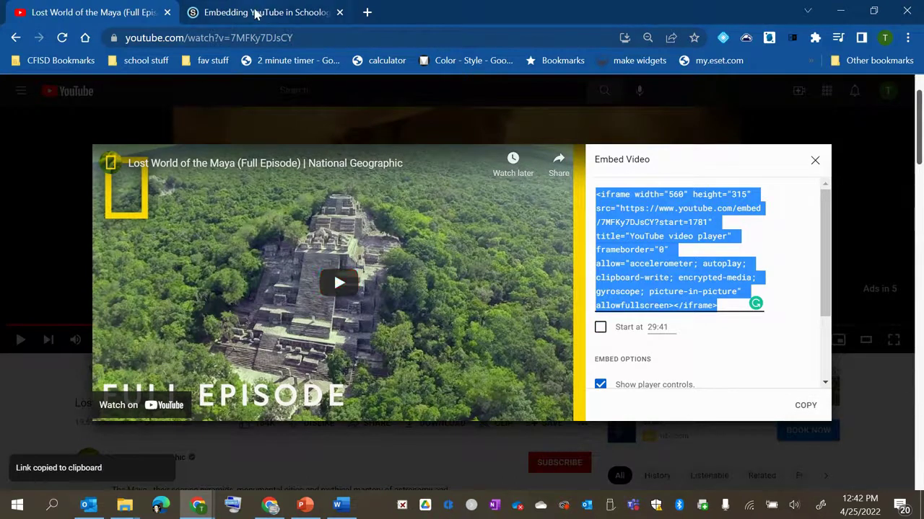
Insert the copied iframe code as web media below the intro text.
left_click(252, 12)
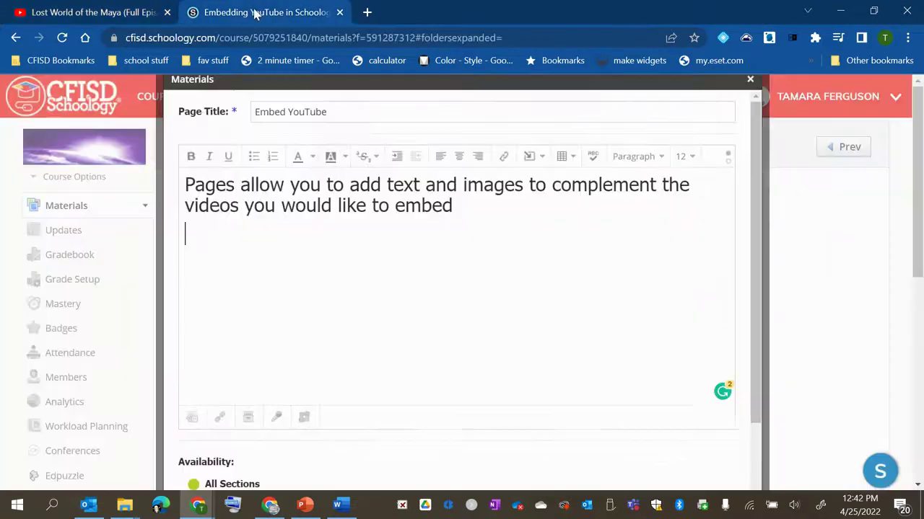
left_click(529, 161)
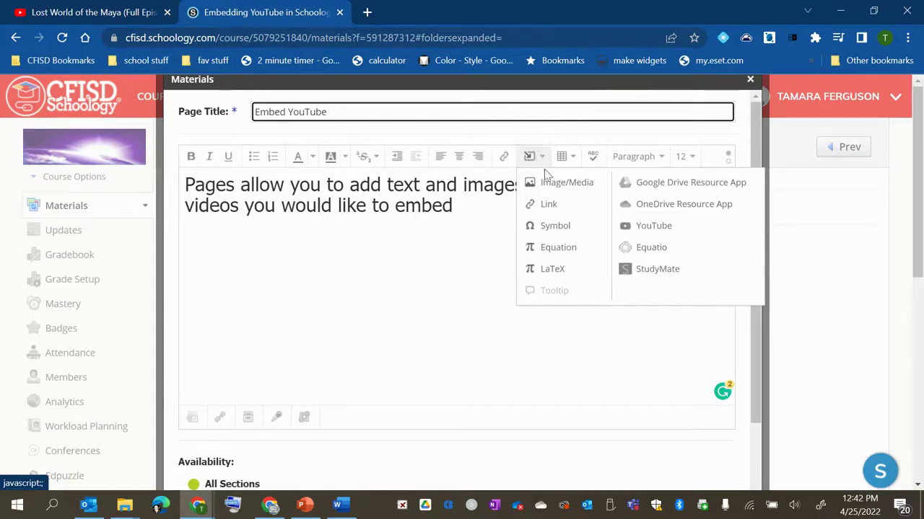
left_click(556, 186)
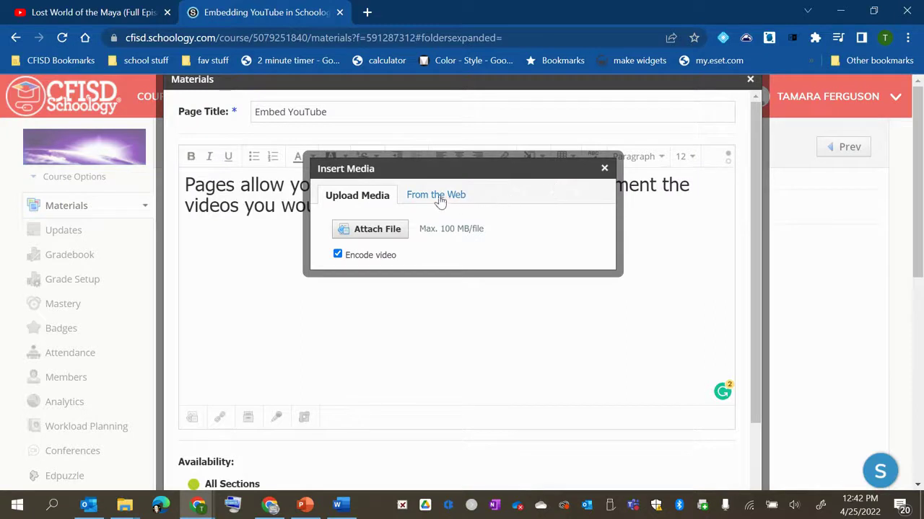
left_click(436, 197)
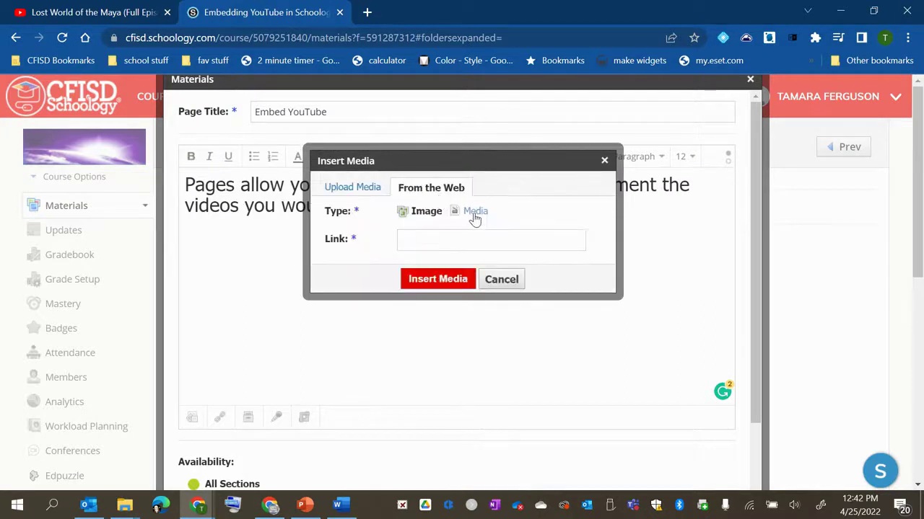
left_click(474, 216)
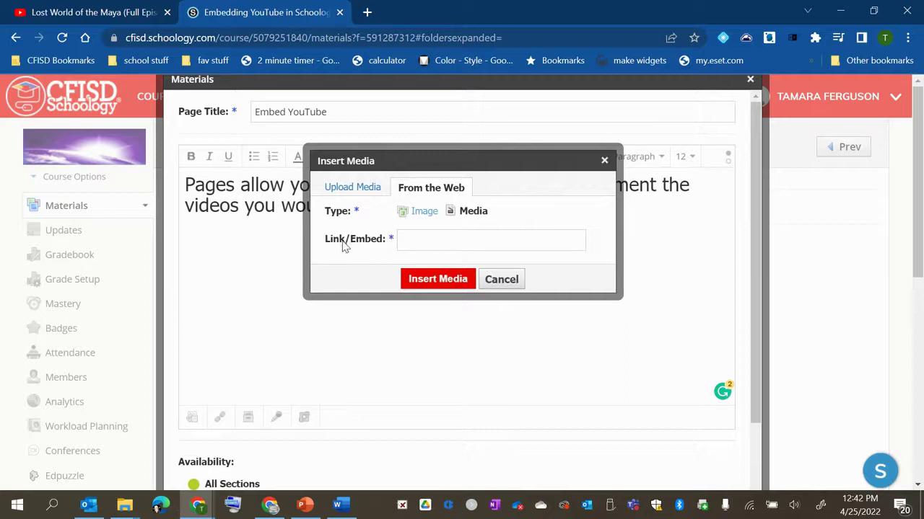
left_click(417, 236)
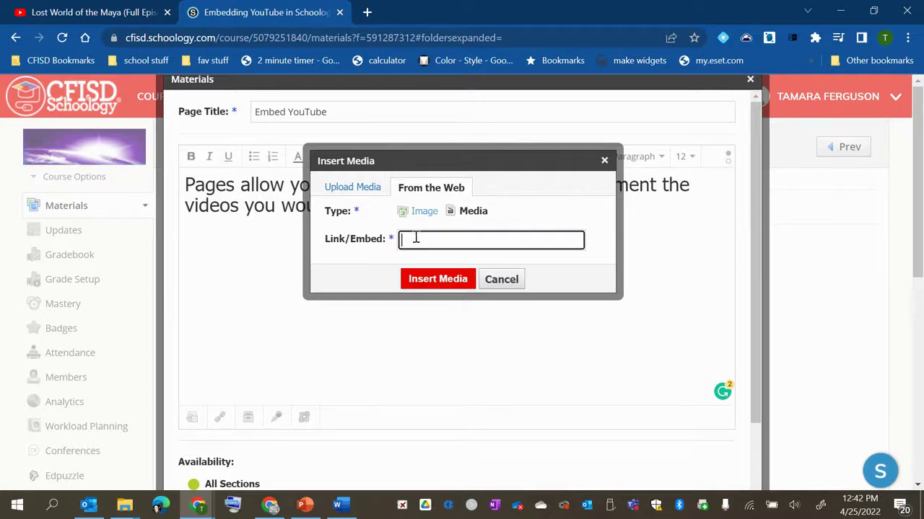
key("ctrl+v")
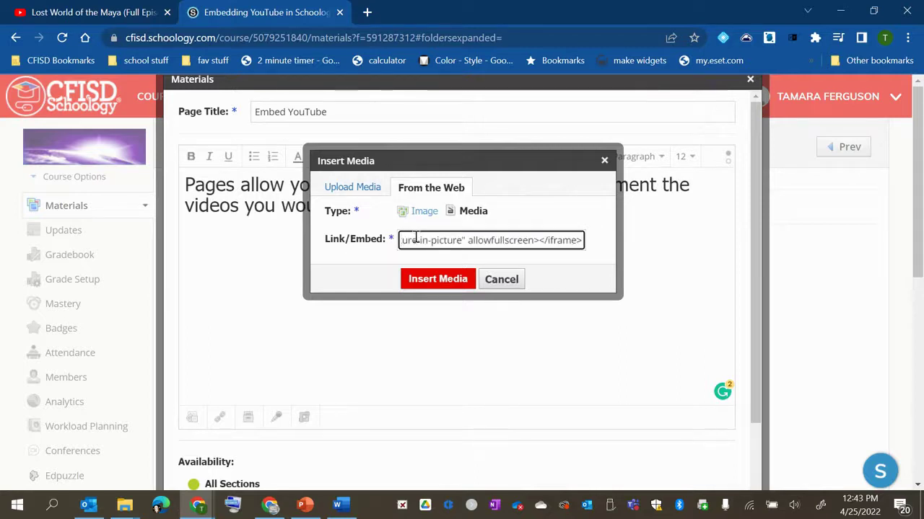
left_click(425, 281)
Enlarge the embedded video block by dragging its corner.
scroll(604, 270, "down", 2)
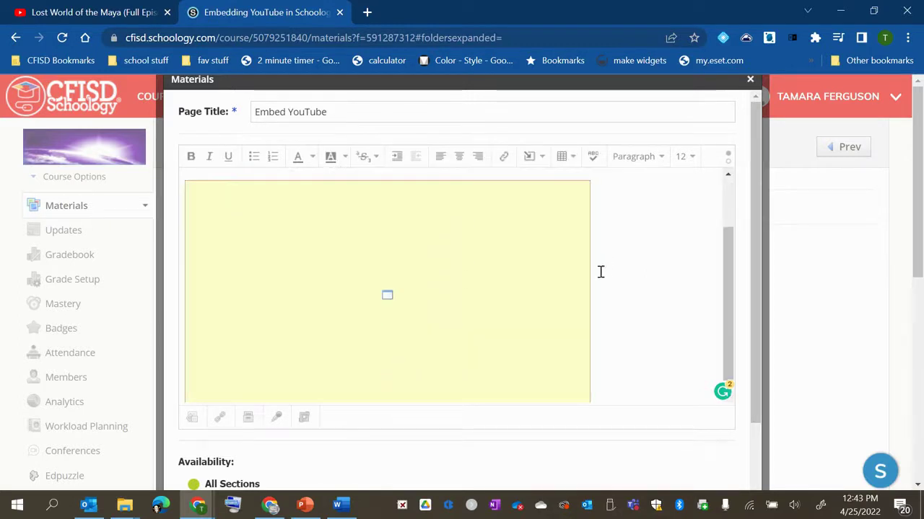
left_click(493, 277)
scroll(652, 247, "down", 1)
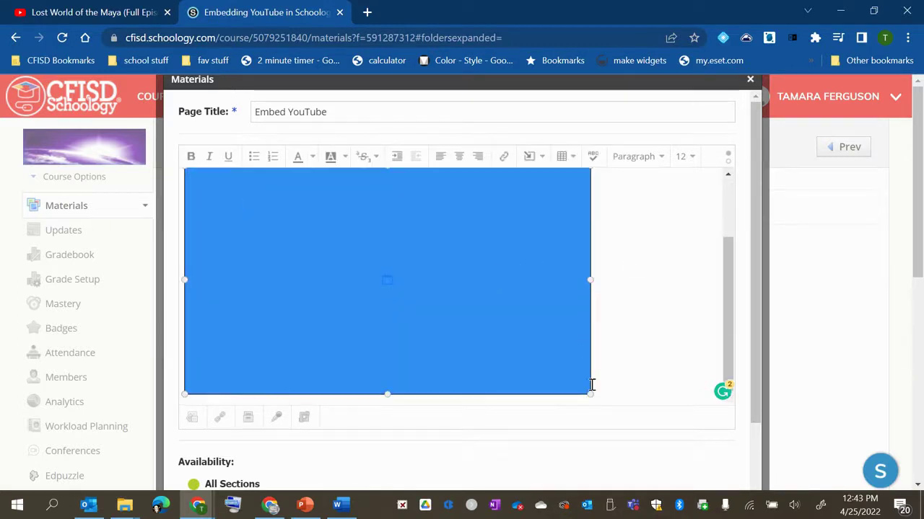
left_click_drag(590, 394, 660, 433)
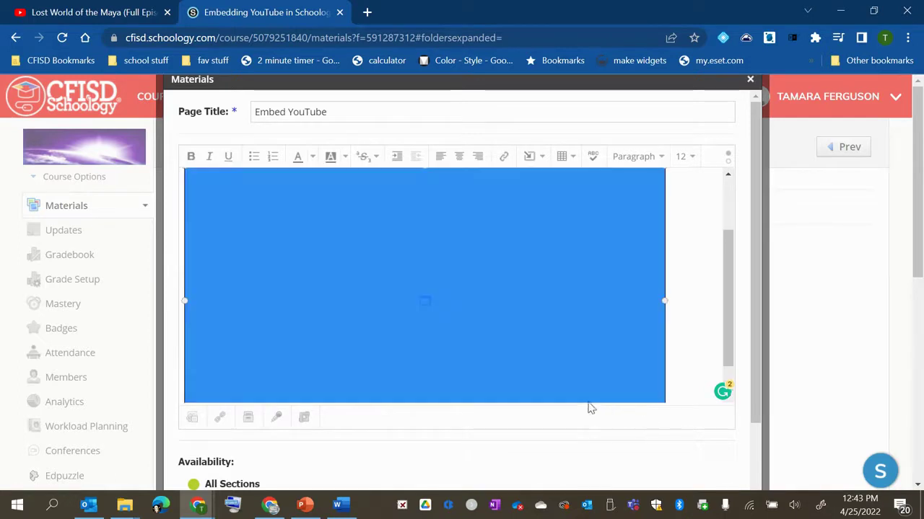
scroll(570, 410, "down", 2)
scroll(534, 401, "down", 5)
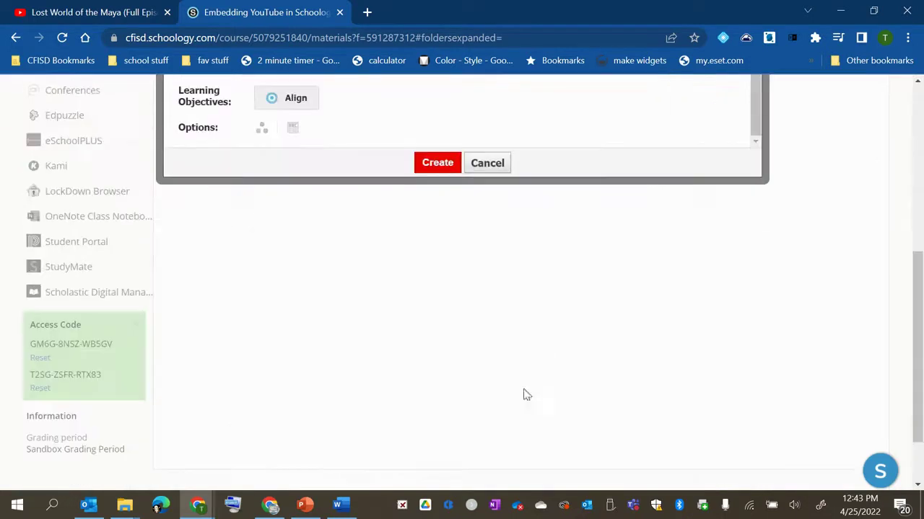
Save the Embed YouTube page and play the embedded video to verify it starts near 29:41.
left_click(436, 163)
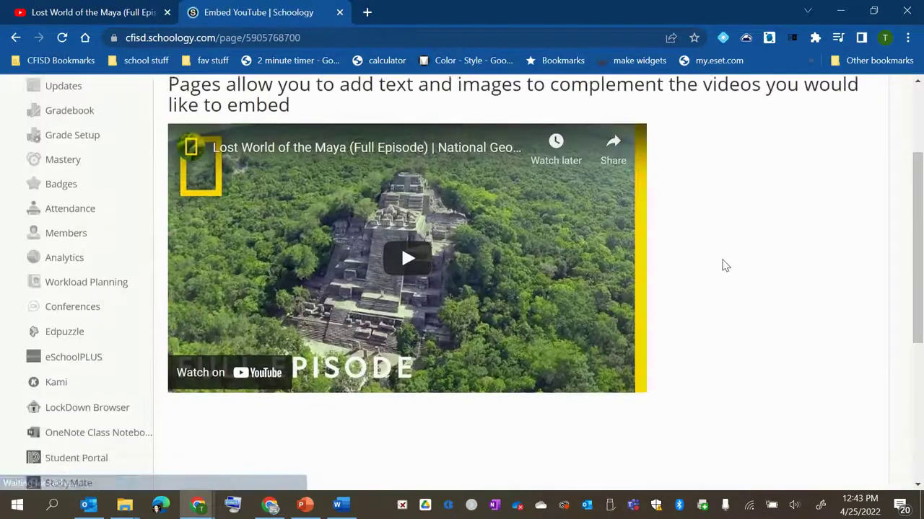
scroll(725, 265, "up", 1)
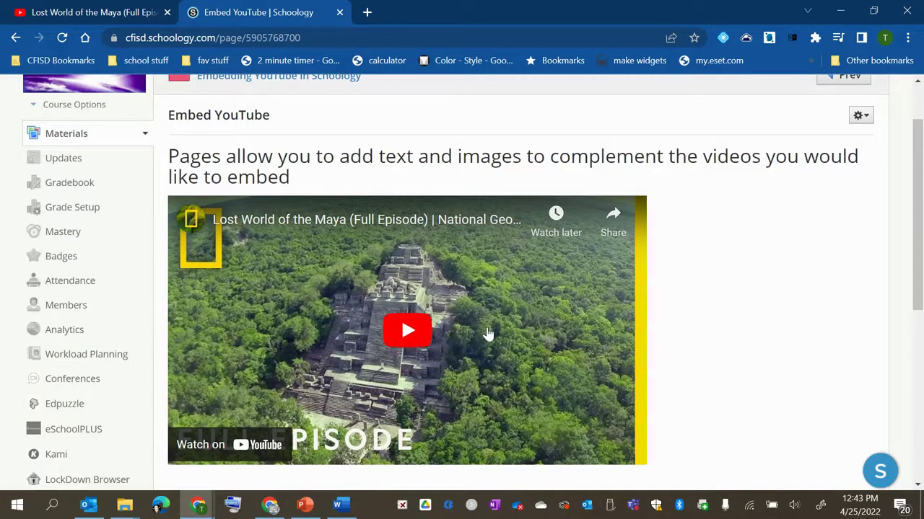
left_click(405, 331)
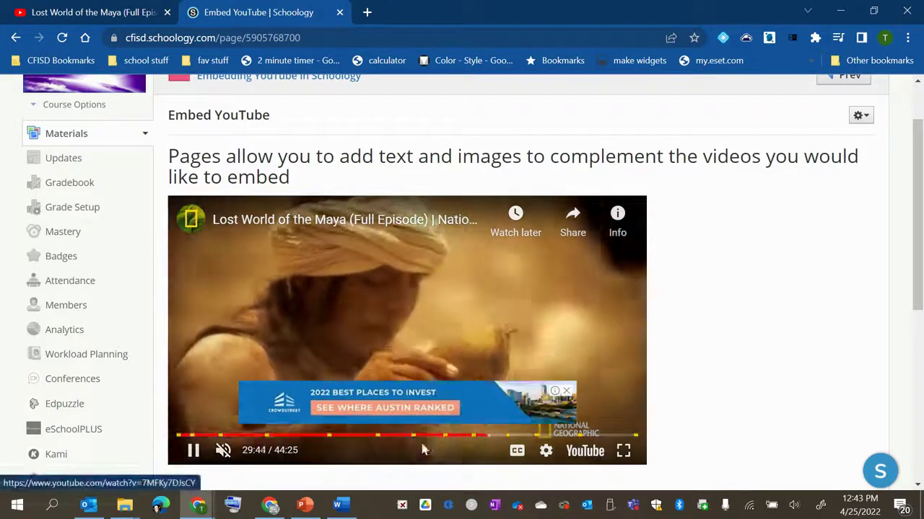
left_click(195, 449)
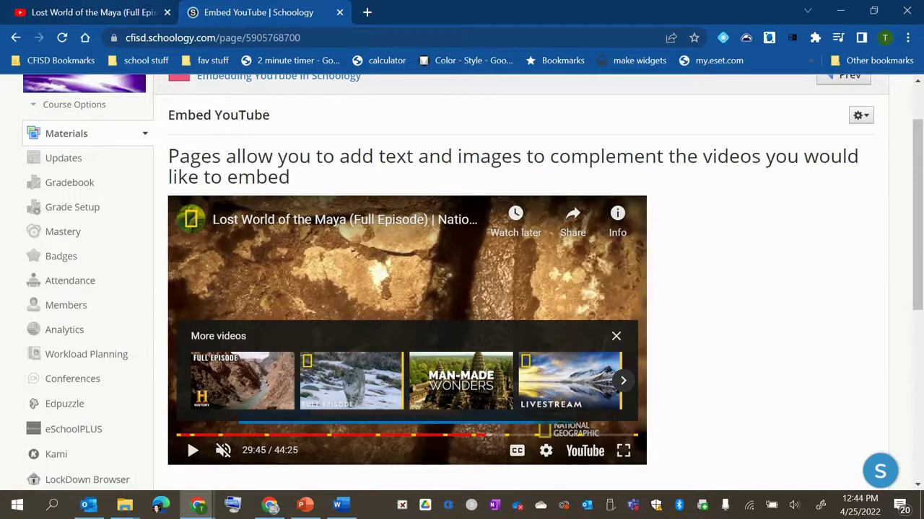
Copy the 29:41 embed code with a '.' added after youtube.com.
left_click(77, 13)
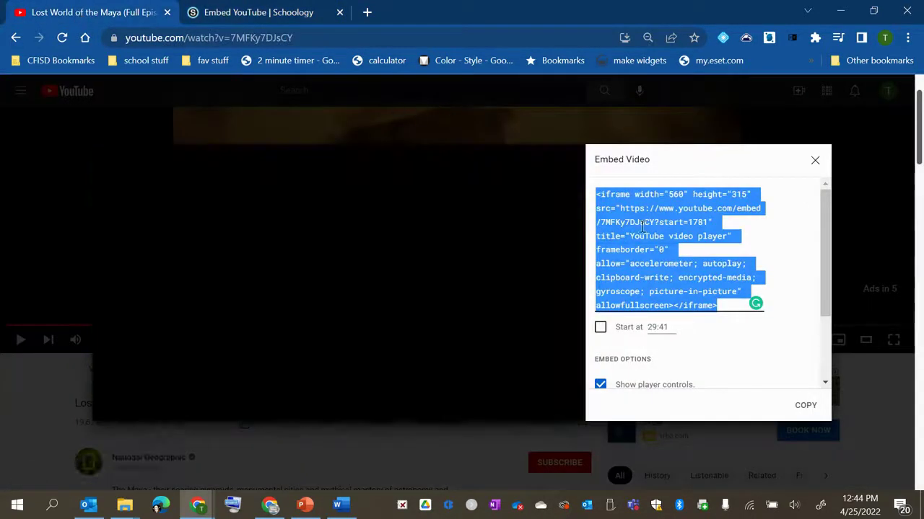
left_click(600, 328)
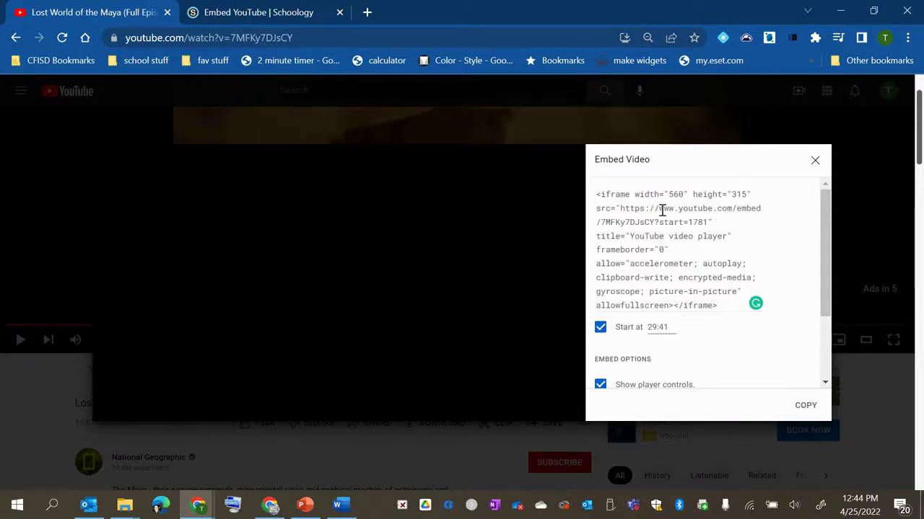
left_click(731, 208)
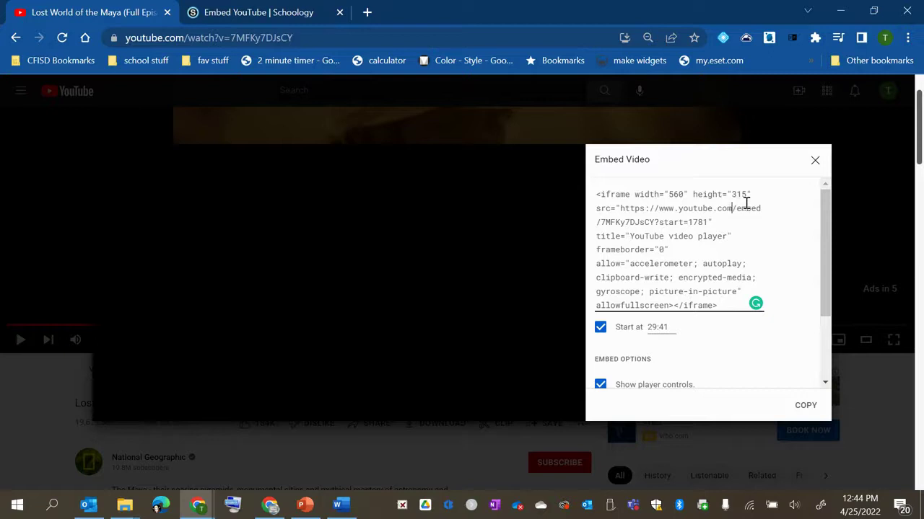
type(".")
key("ctrl+a")
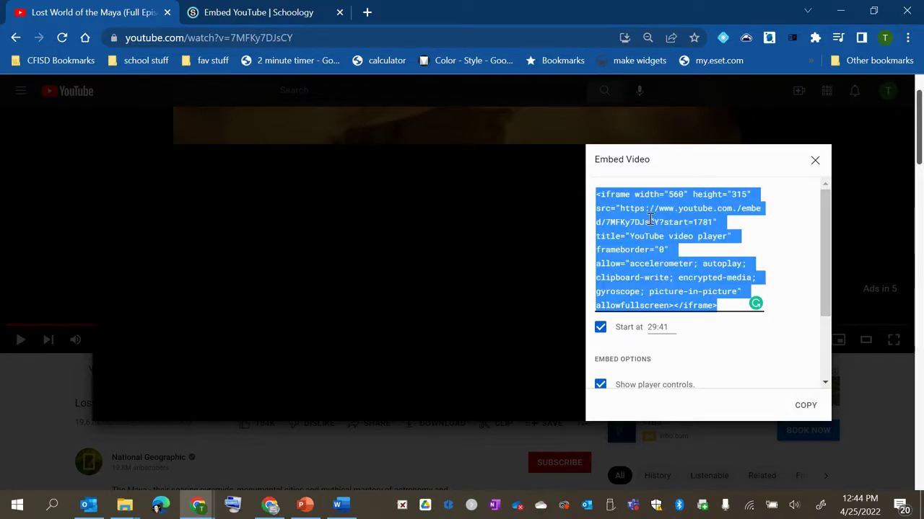
right_click(650, 218)
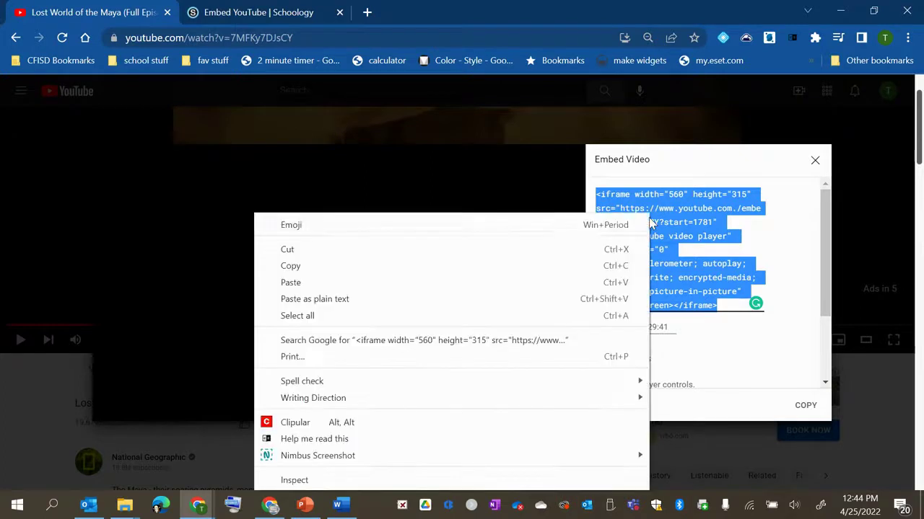
left_click(350, 267)
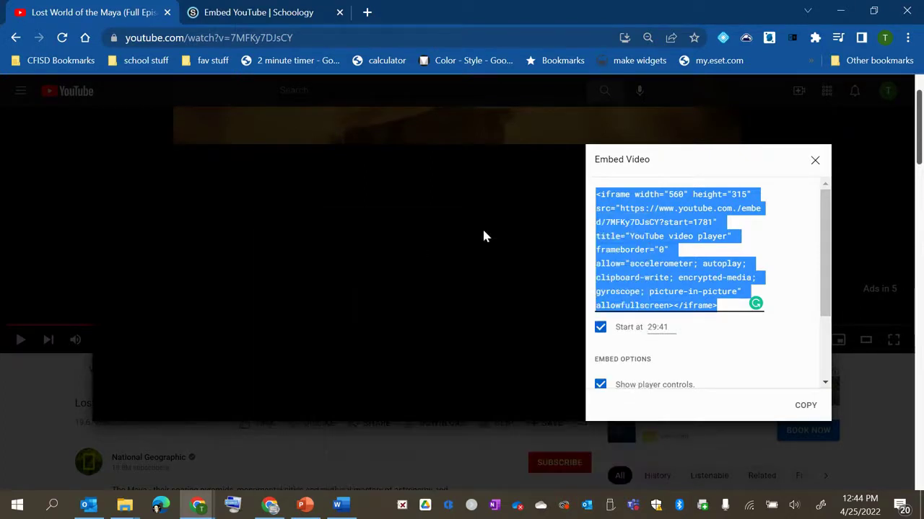
Reopen the Embed YouTube page for editing and insert the edited code as a second media item.
left_click(266, 16)
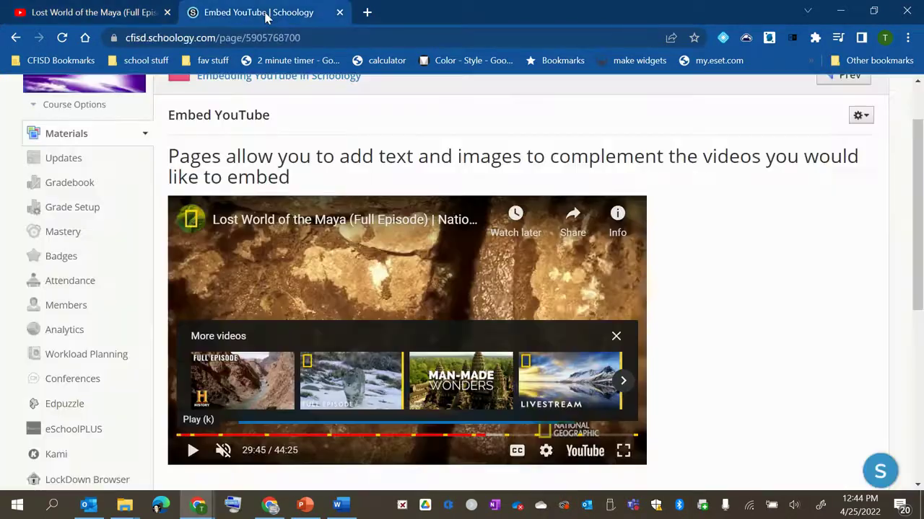
left_click(862, 115)
left_click(839, 138)
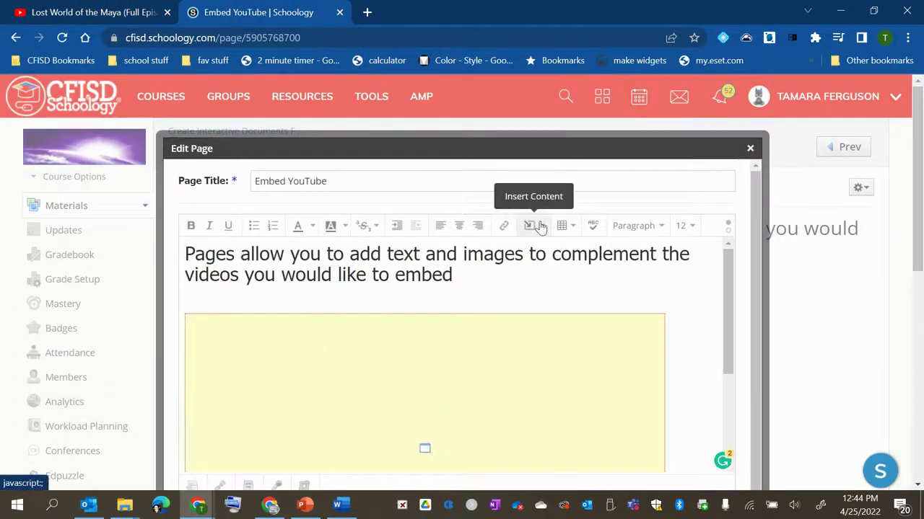
left_click(542, 227)
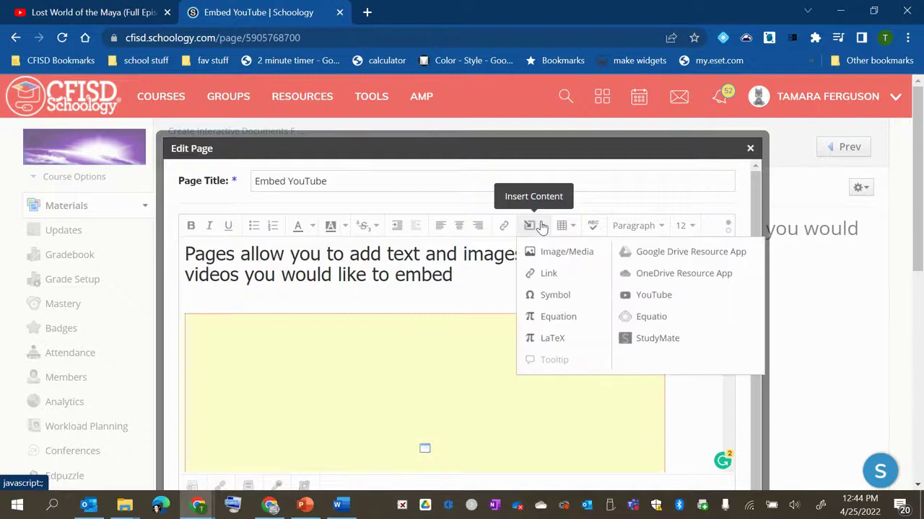
left_click(552, 252)
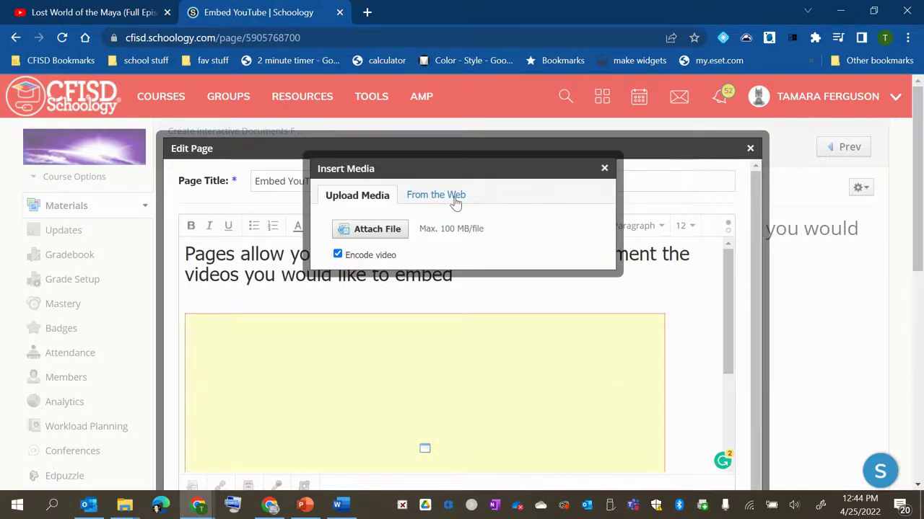
left_click(454, 202)
left_click(466, 212)
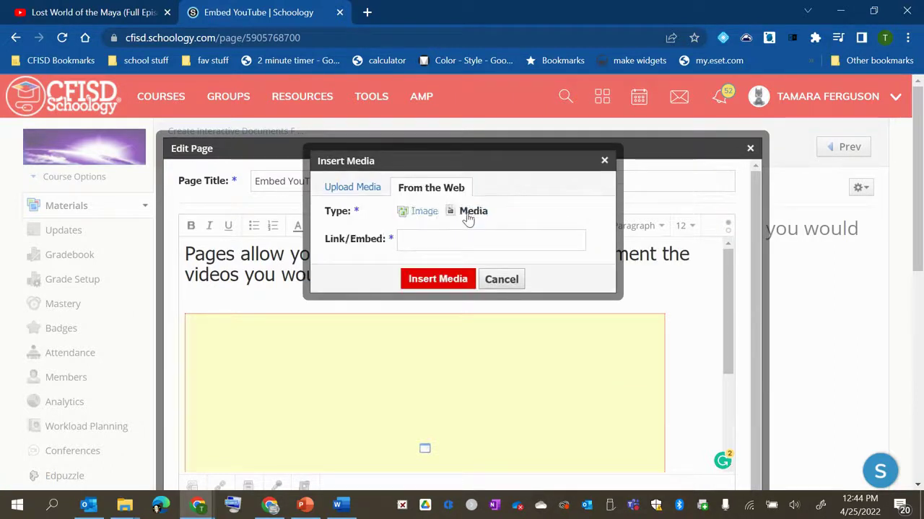
left_click(417, 239)
key("ctrl+v")
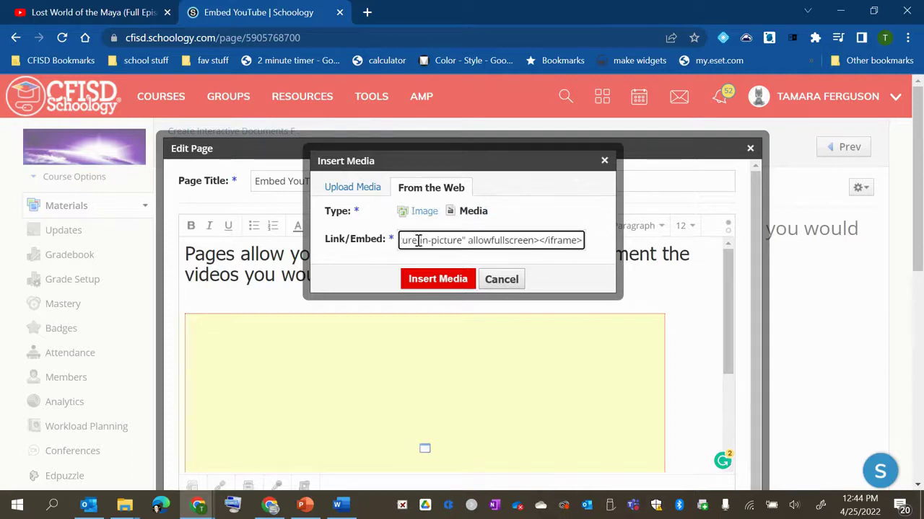
left_click(436, 280)
Save the changes to the Embed YouTube page.
scroll(459, 294, "down", 1)
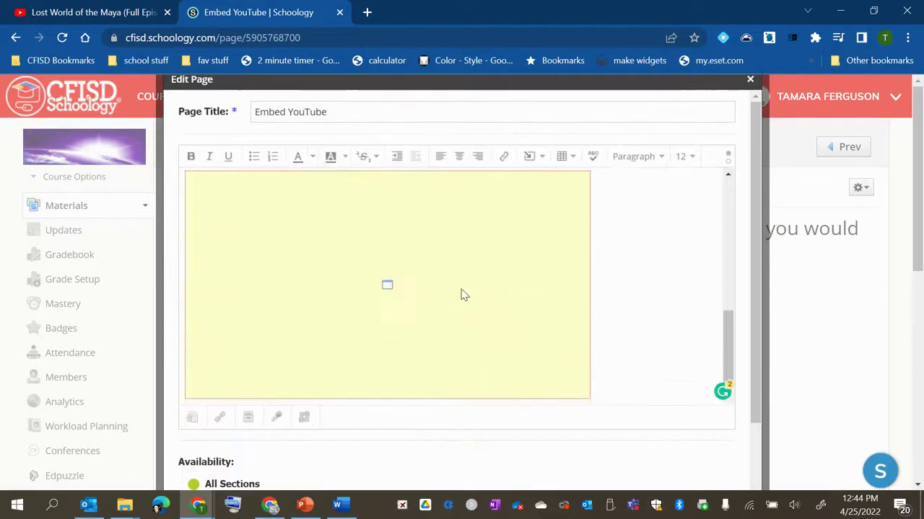
scroll(567, 280, "down", 2)
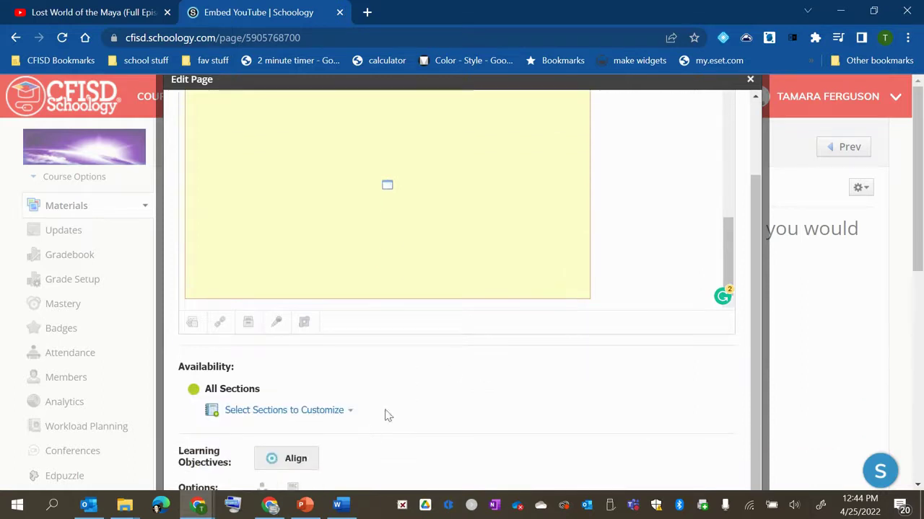
scroll(384, 416, "down", 5)
left_click(446, 238)
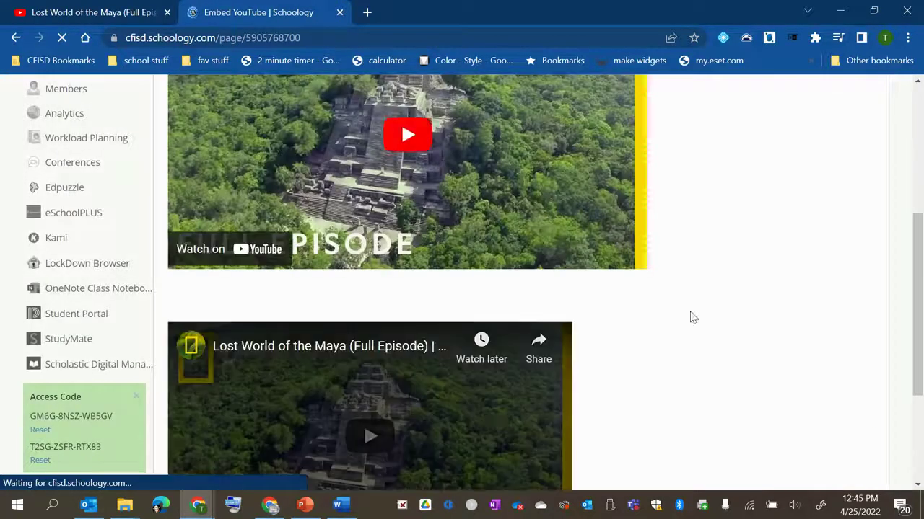
Play the second embedded Maya video, skip ahead to about 31:39, then scroll back to the top.
scroll(727, 282, "down", 3)
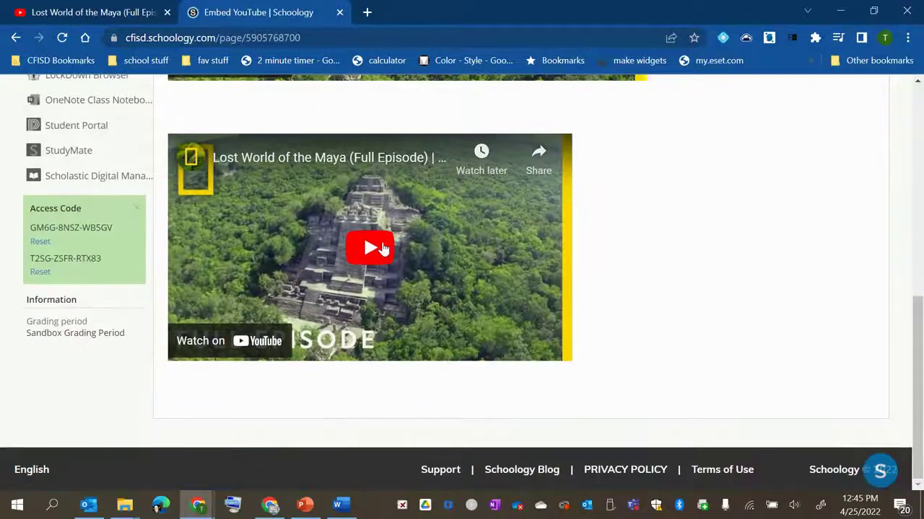
left_click(371, 249)
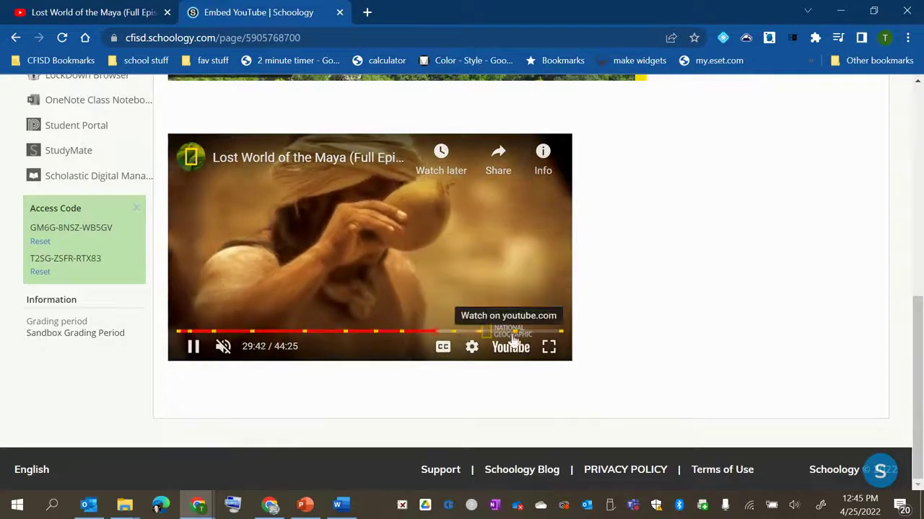
left_click_drag(455, 333, 450, 333)
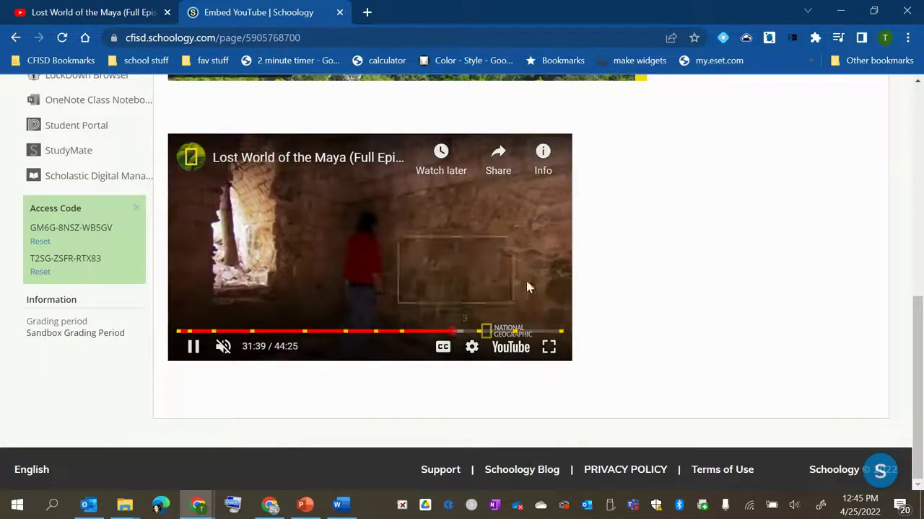
scroll(610, 237, "up", 4)
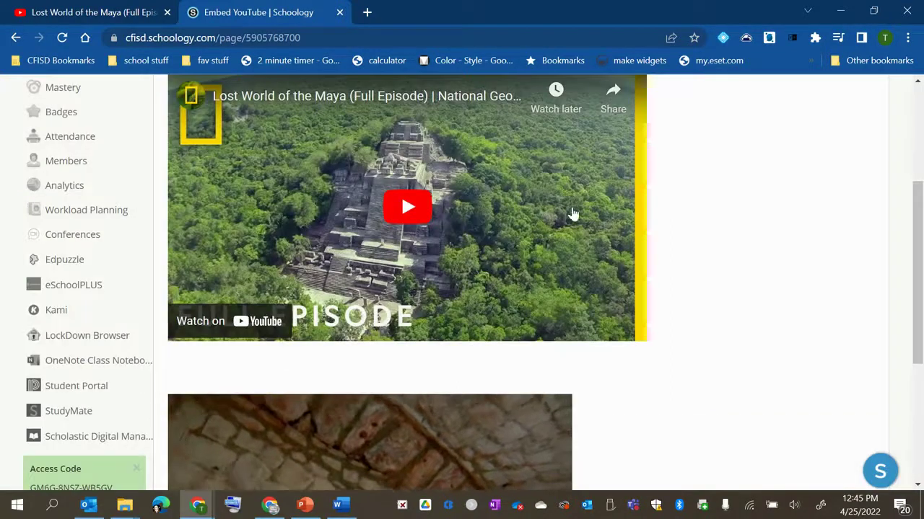
scroll(667, 209, "up", 2)
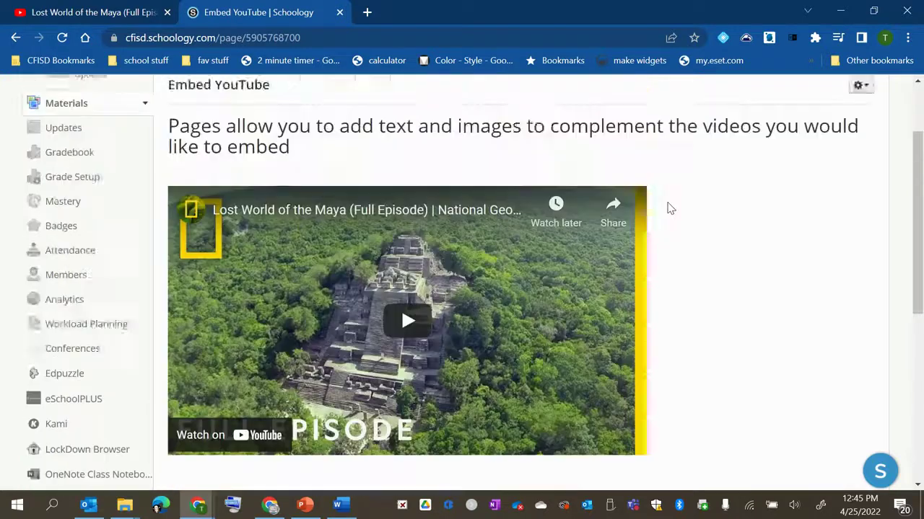
scroll(667, 209, "up", 2)
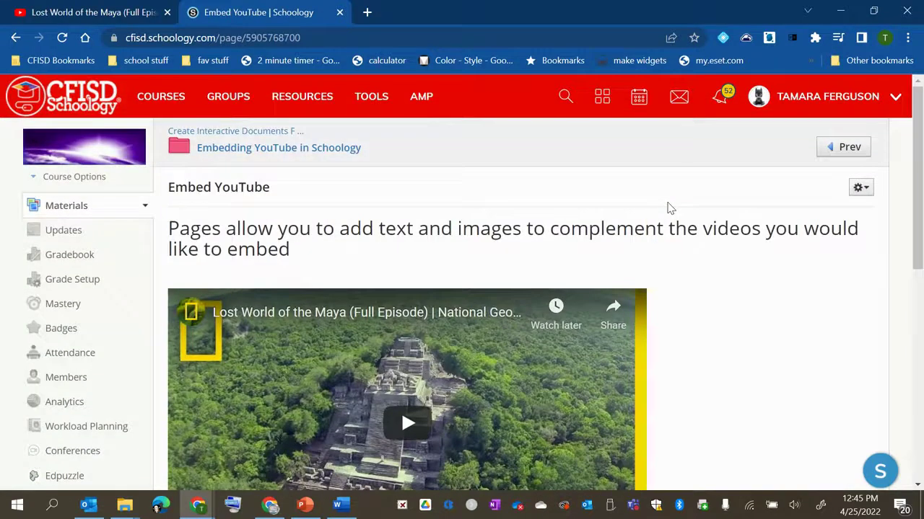